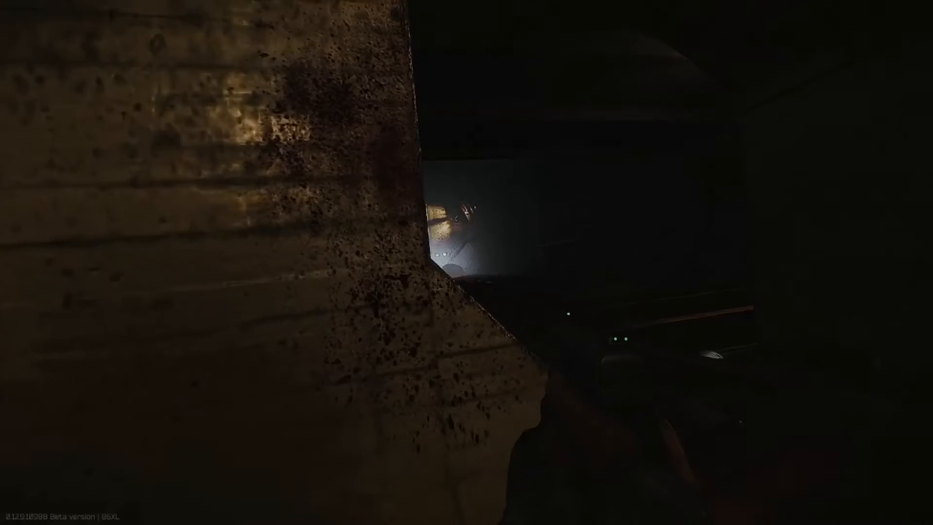
# Step: Search the dead player's body and inspect the USEC dogtag found on it
pyautogui.rightClick(467, 262)
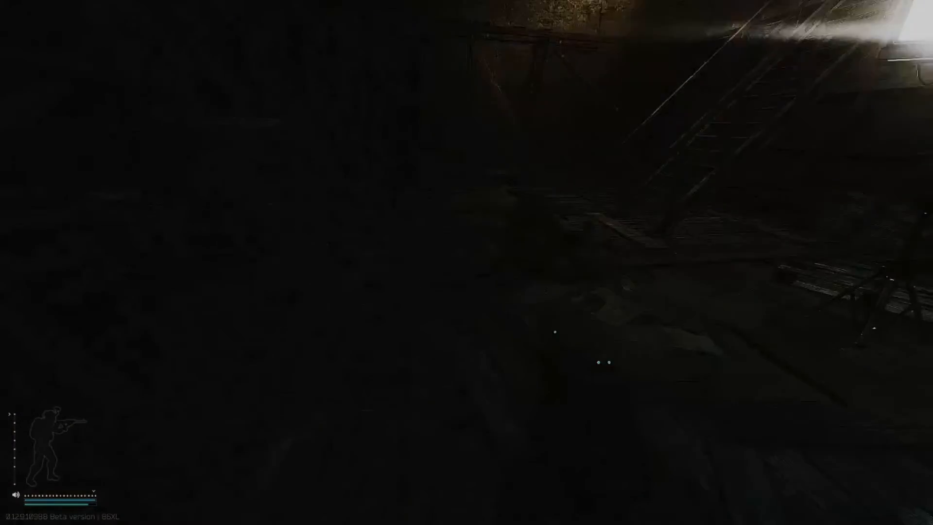
pyautogui.press('f')
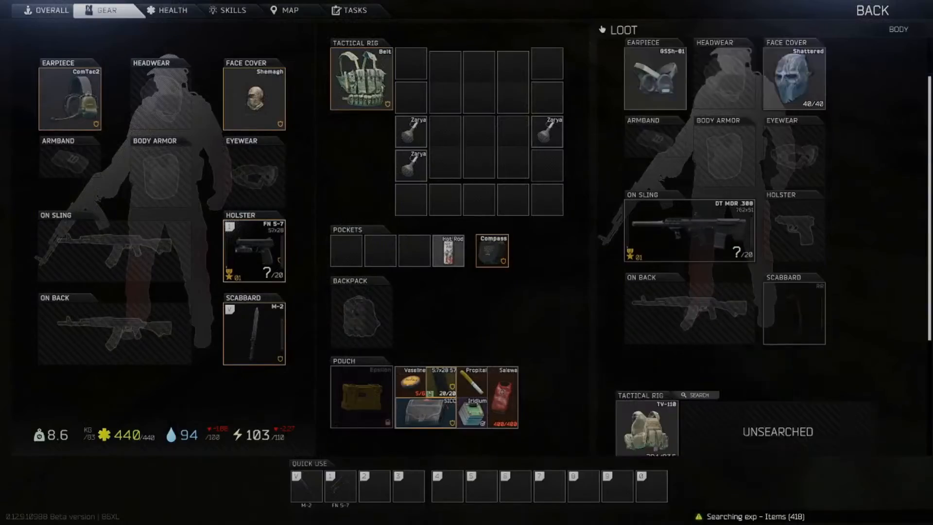
pyautogui.scroll(-3, 714, 219)
pyautogui.doubleClick(834, 375)
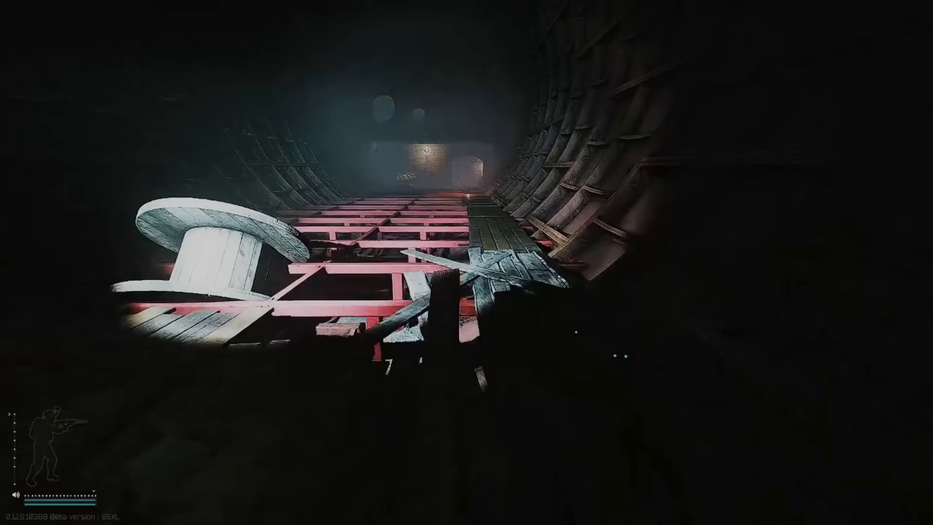
# Step: Walk forward onto the plank walkway, then turn back toward the dark tunnel
pyautogui.press('w')
pyautogui.press('w')
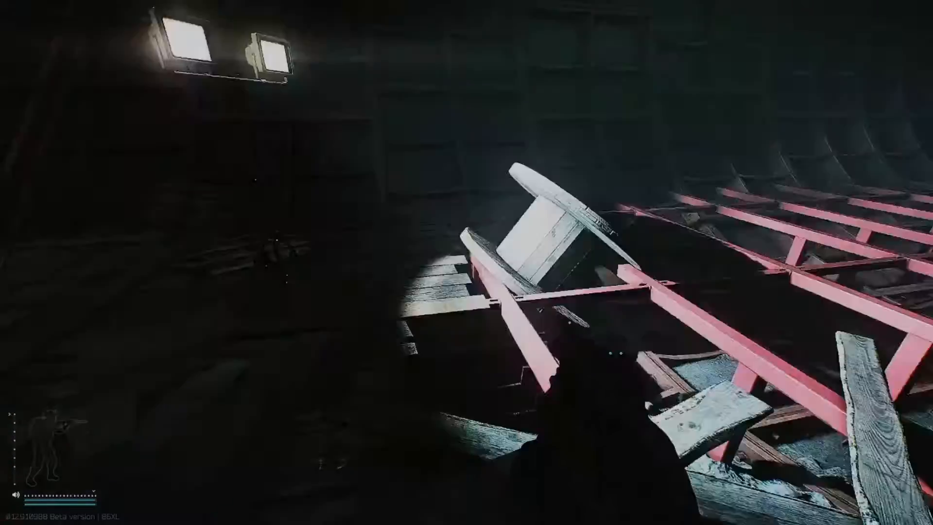
pyautogui.press('w')
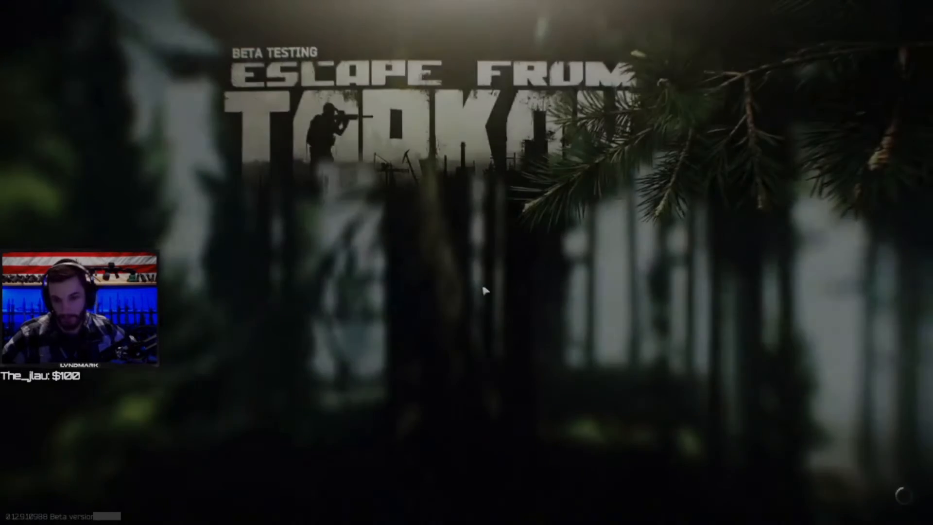
# Step: Advance through the Raid Ended kill screen and raid statistics pages with NEXT
pyautogui.click(466, 503)
pyautogui.click(481, 467)
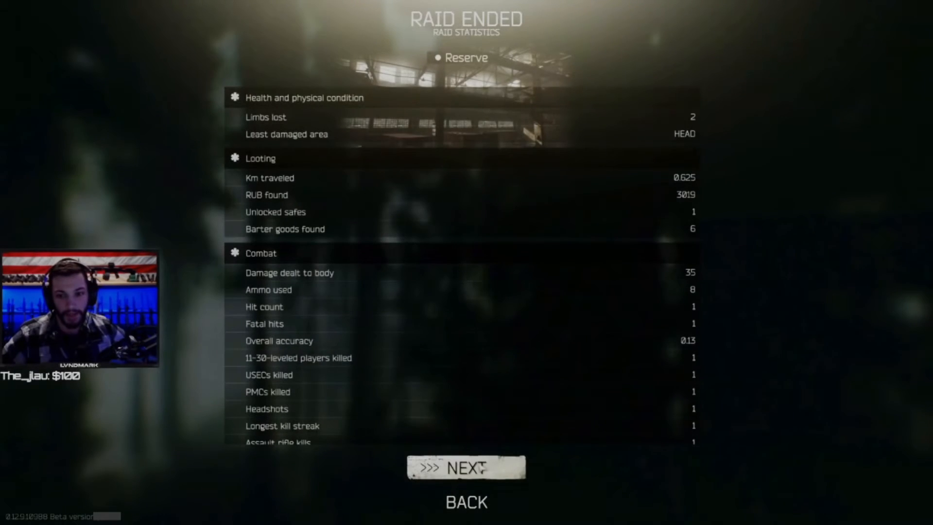
pyautogui.click(481, 466)
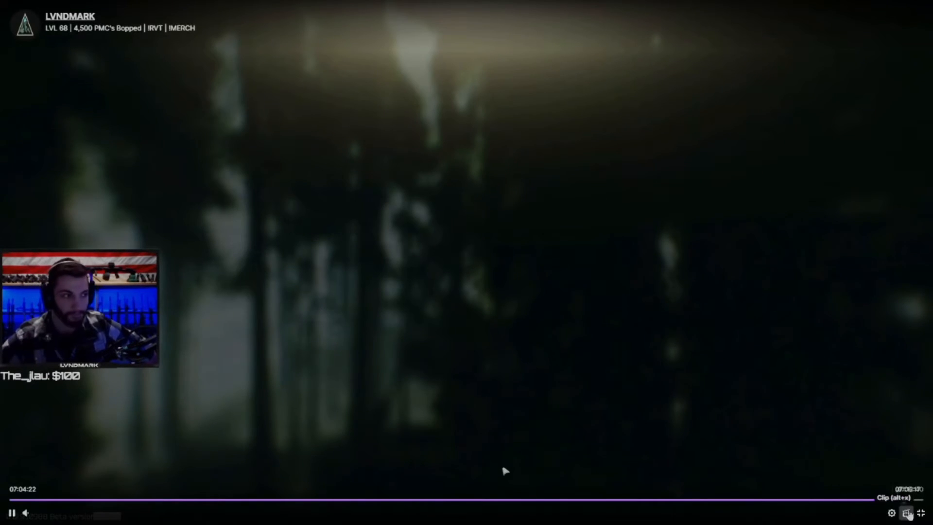
# Step: Exit fullscreen to show the LVNDMARK channel page and chat beside the stream
pyautogui.click(921, 515)
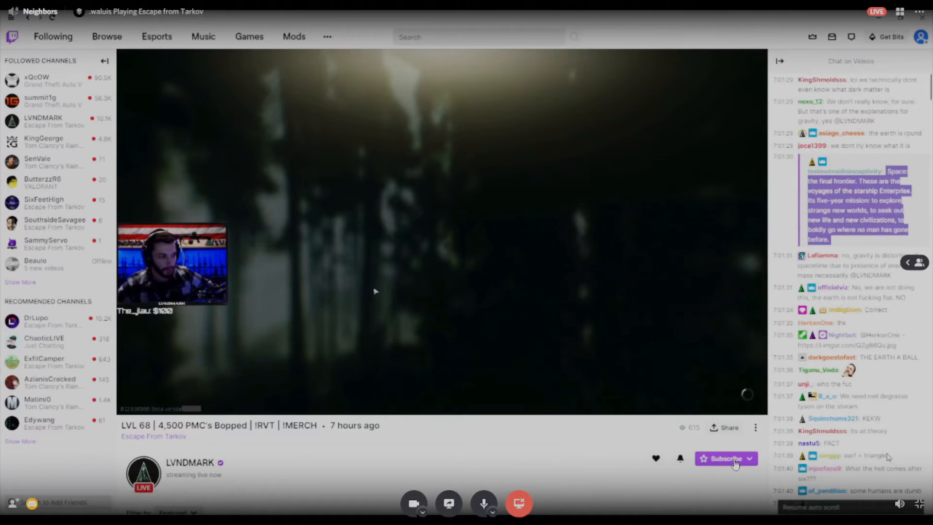